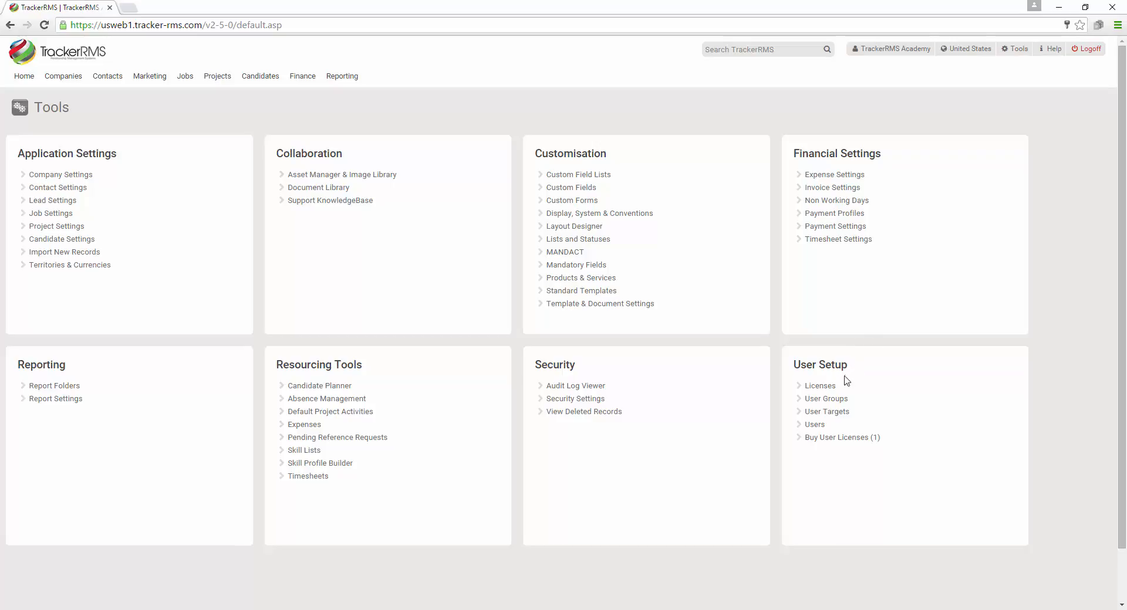
Open the Administrator user group and check which layouts are available for it
click(825, 402)
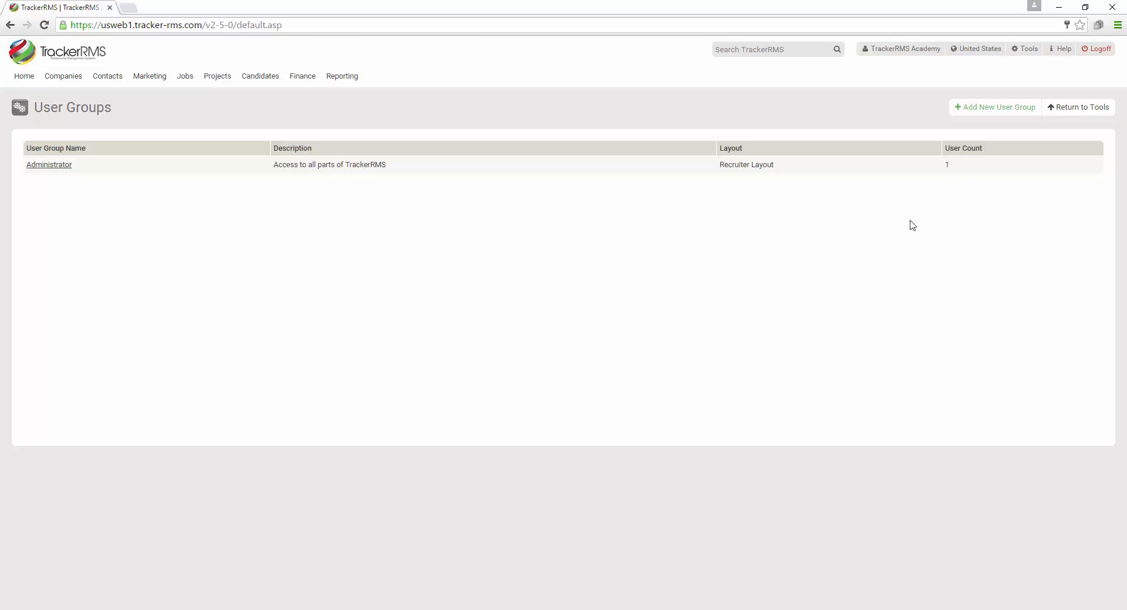
click(56, 170)
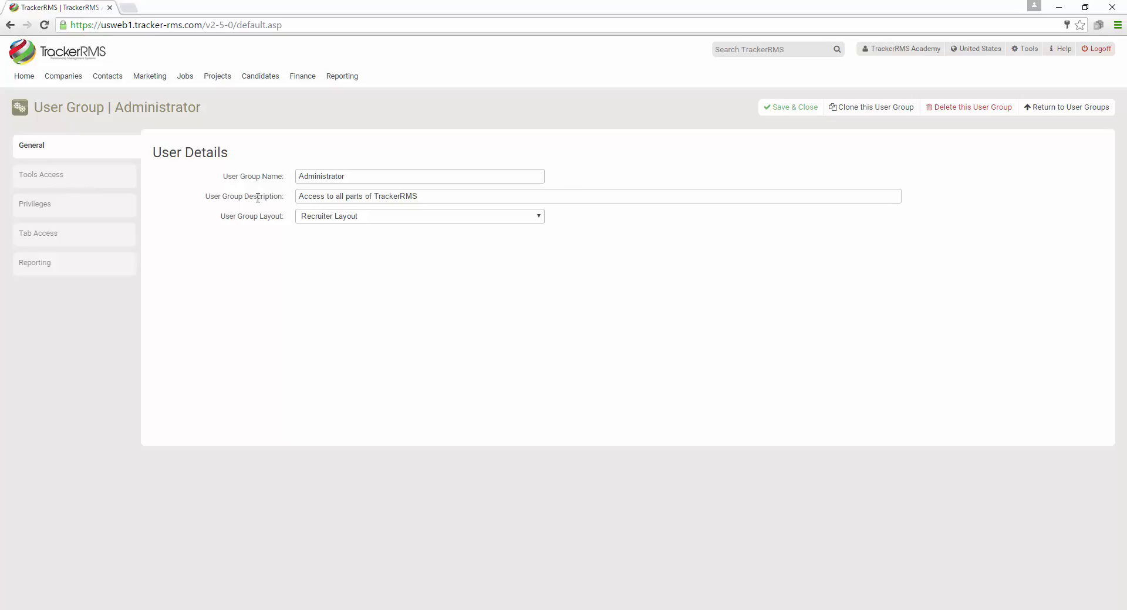
click(389, 216)
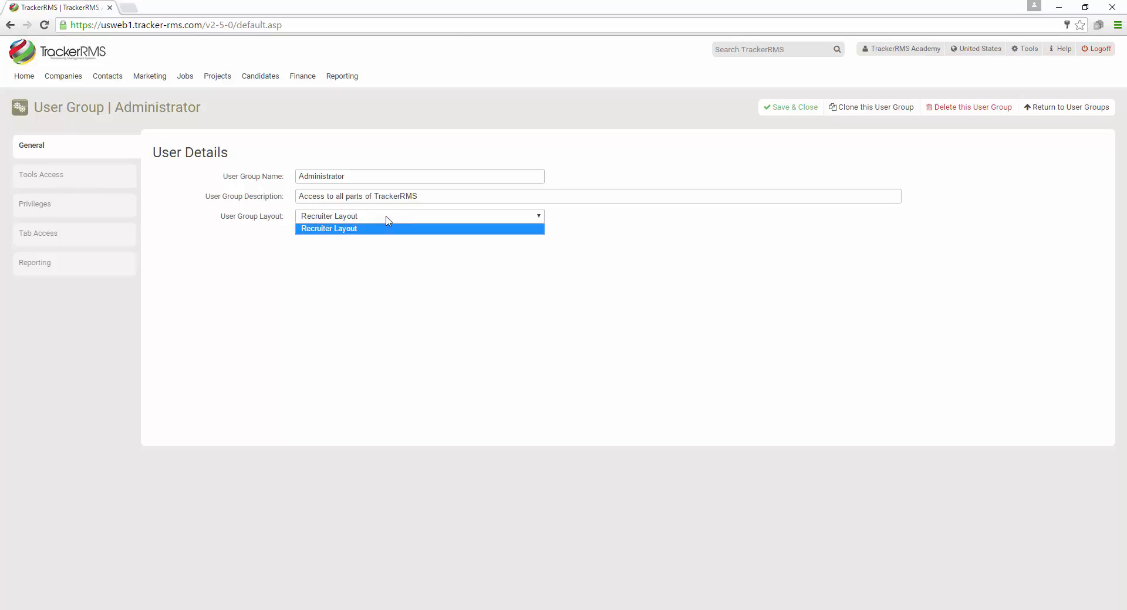
click(385, 274)
Review the Administrator group's tools access and its privileges
click(43, 176)
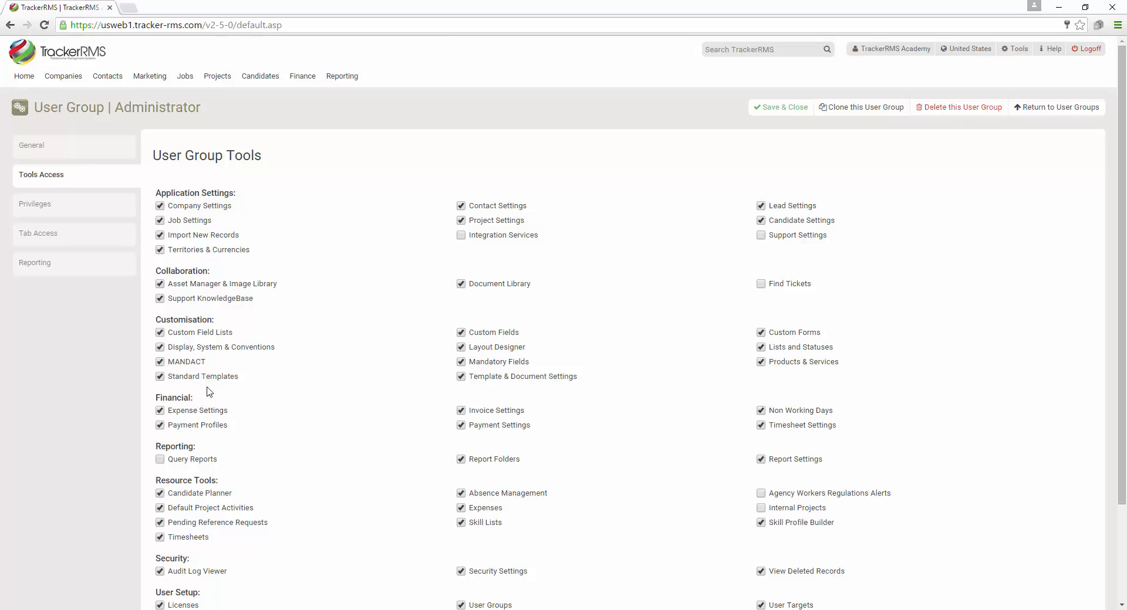
scroll(325, 234, down, 3)
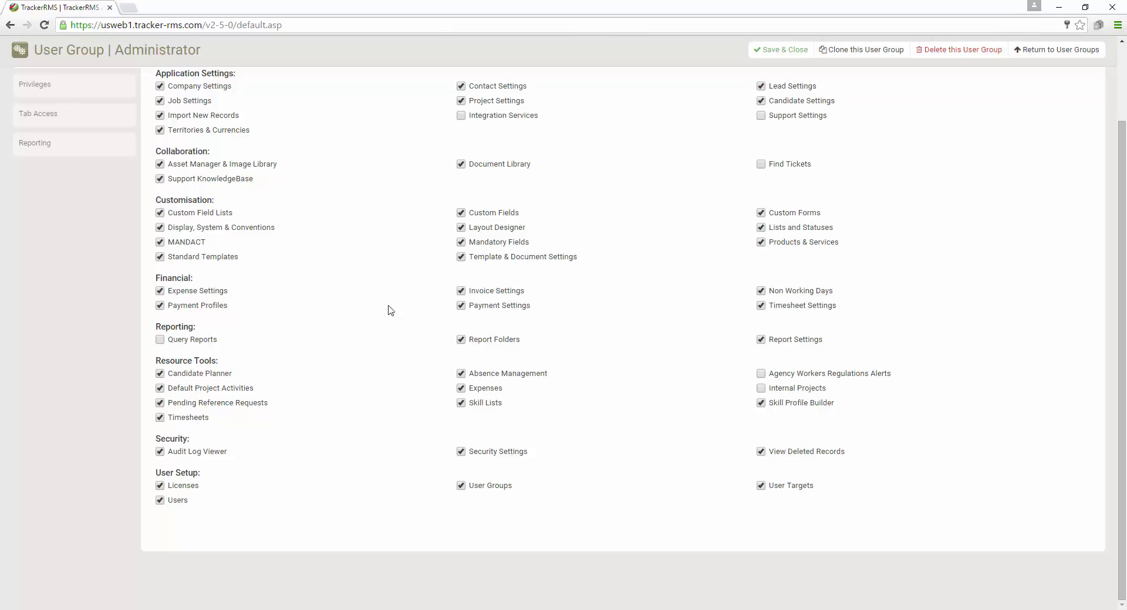
scroll(376, 305, up, 2)
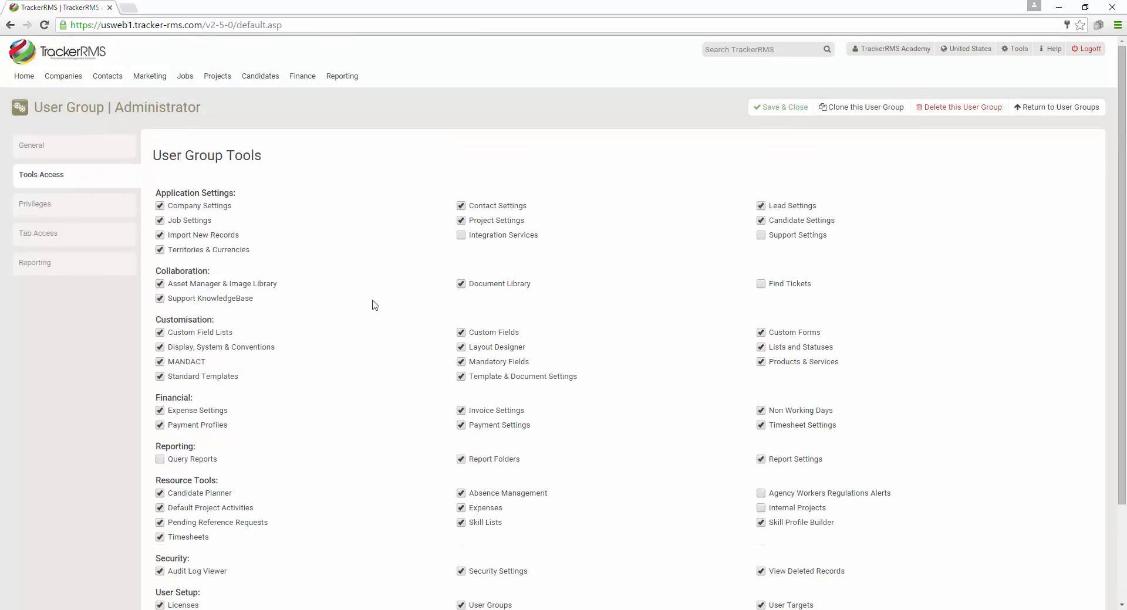
click(76, 209)
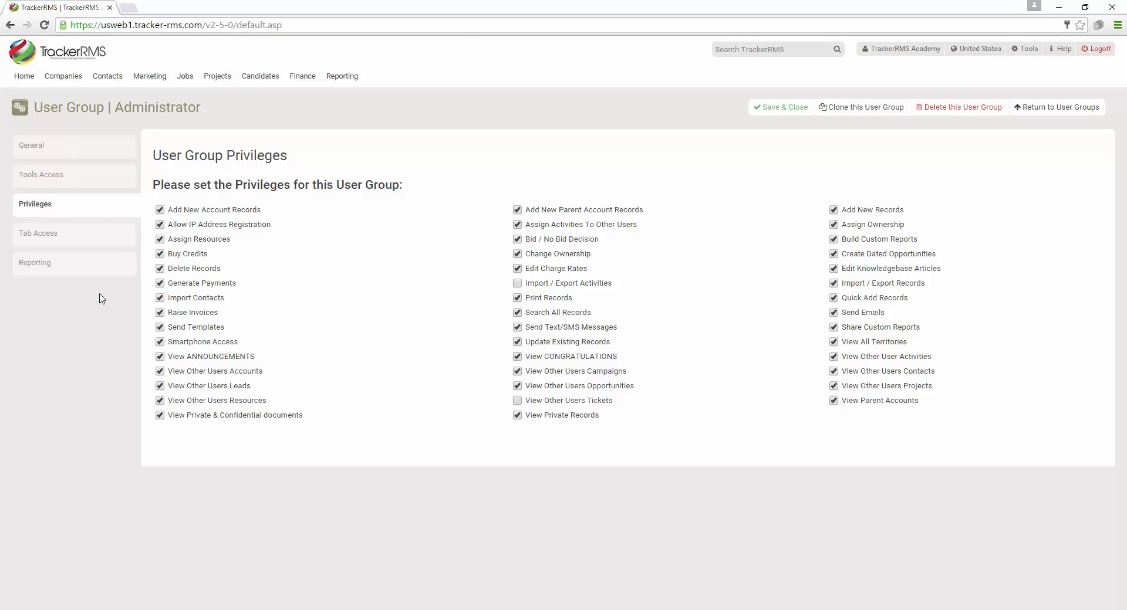
Enable the Timesheets and Project Planning tab blocks within records for the Administrator group
click(61, 237)
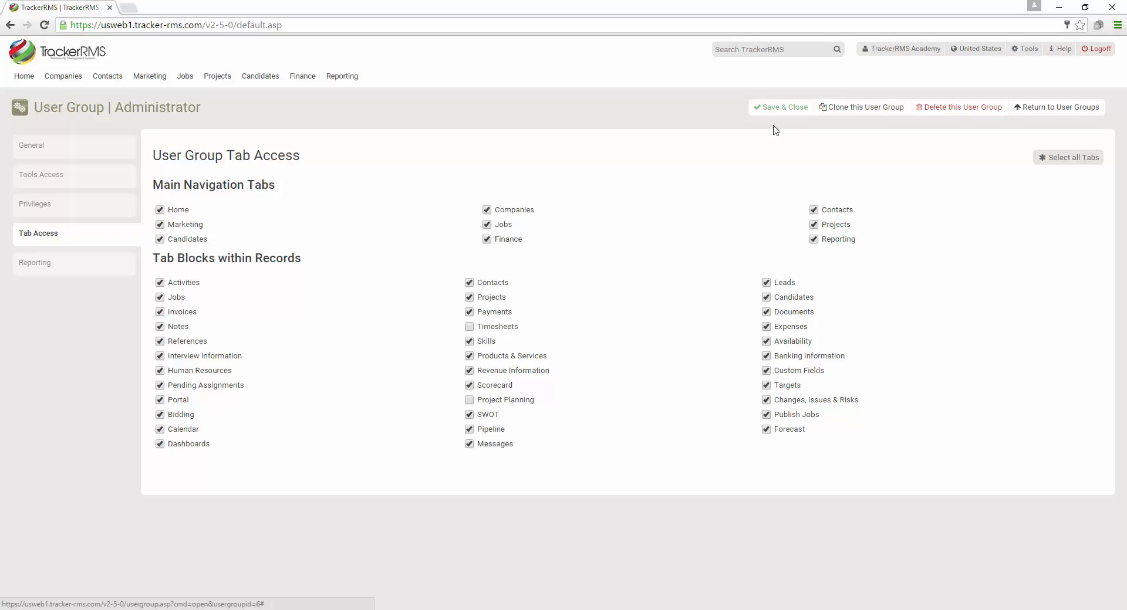
click(473, 327)
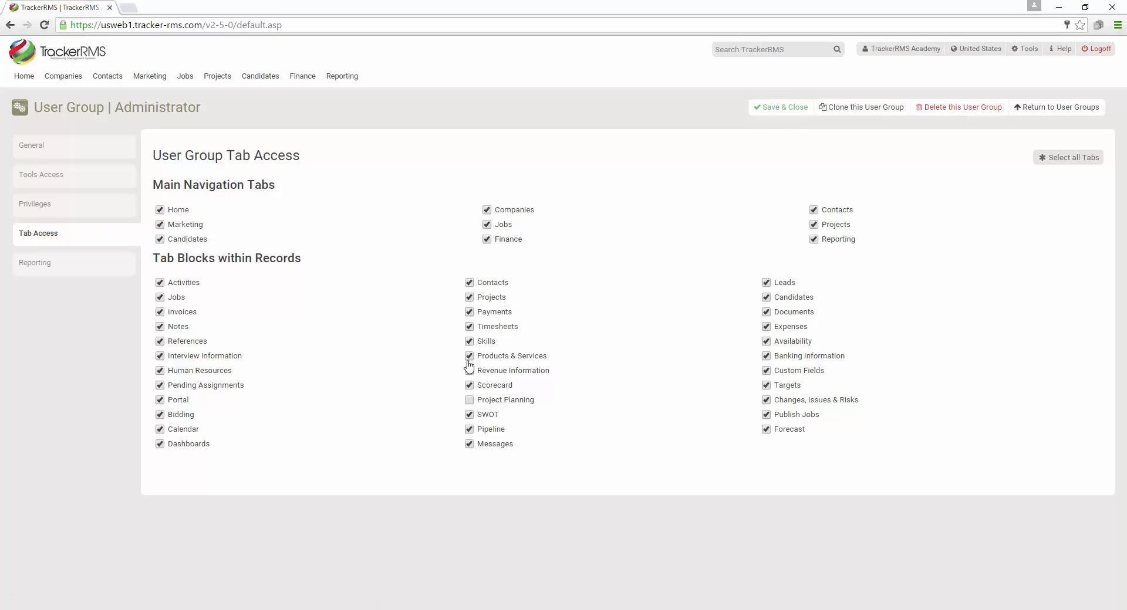
click(469, 399)
Review the Administrator group's report folder access and recheck its tab access, leaving every report folder enabled
click(65, 266)
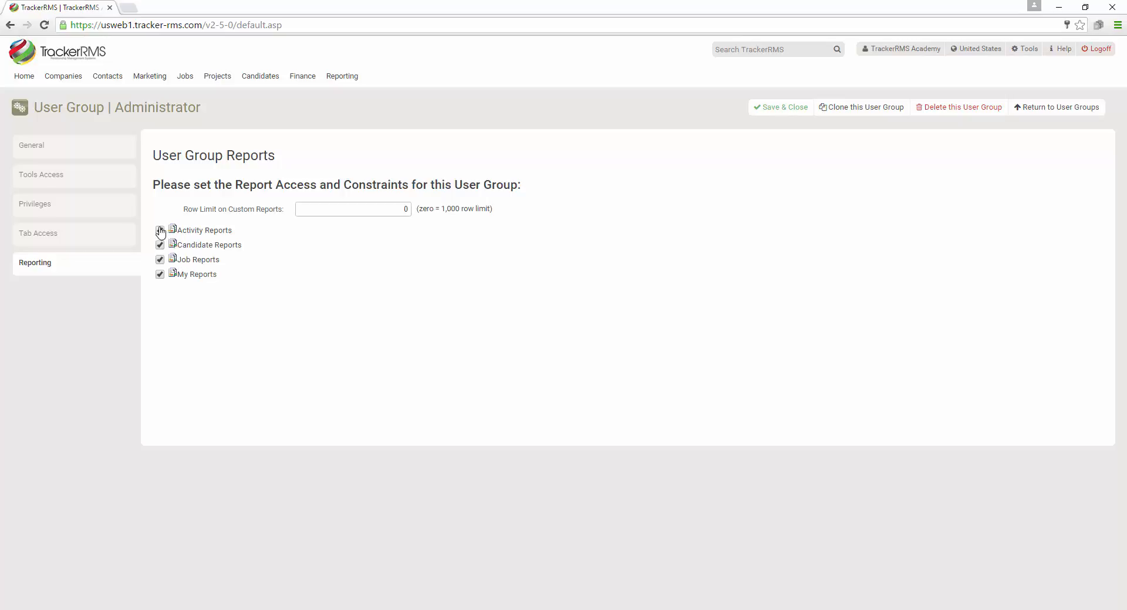
click(107, 238)
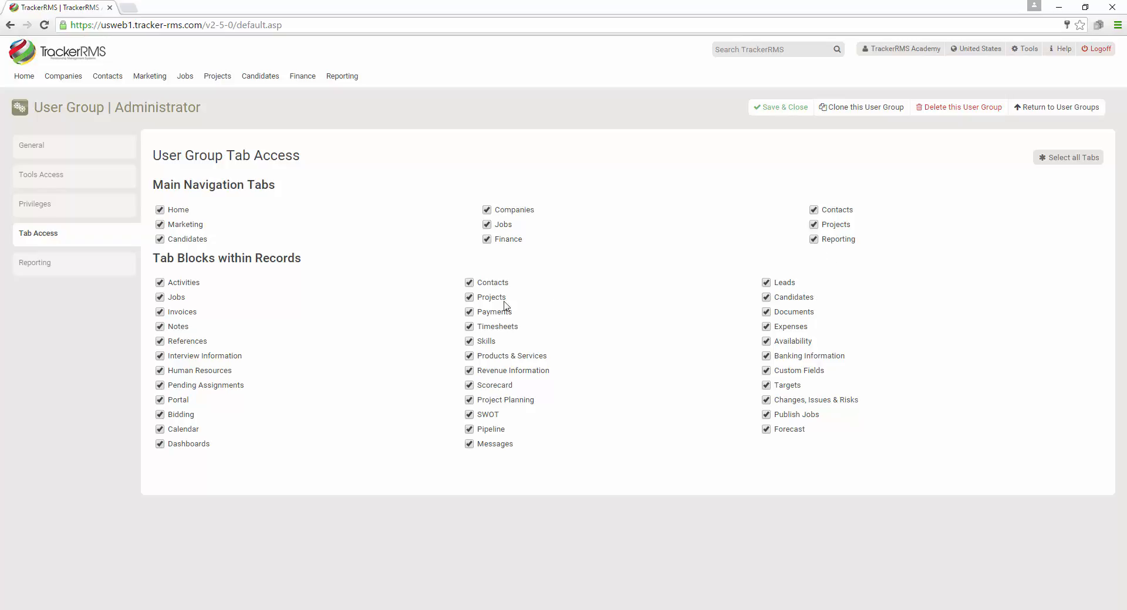
click(65, 262)
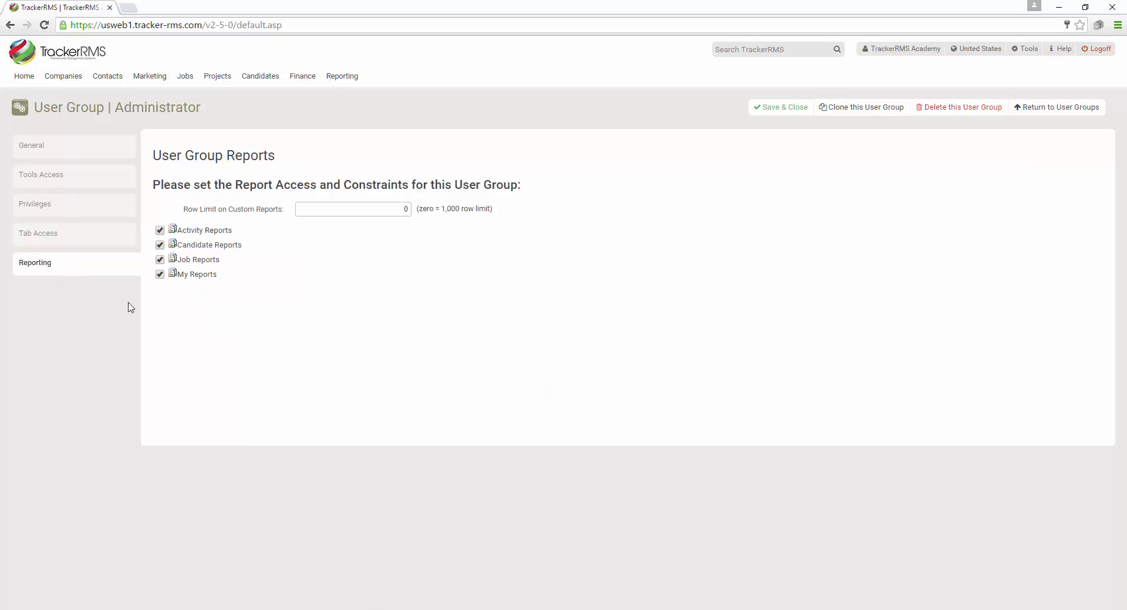
click(160, 245)
click(159, 260)
click(159, 244)
click(160, 230)
Clone the Administrator user group, name the copy Recruiter, describe it as Limited Access and keep the Recruiter Layout
click(856, 115)
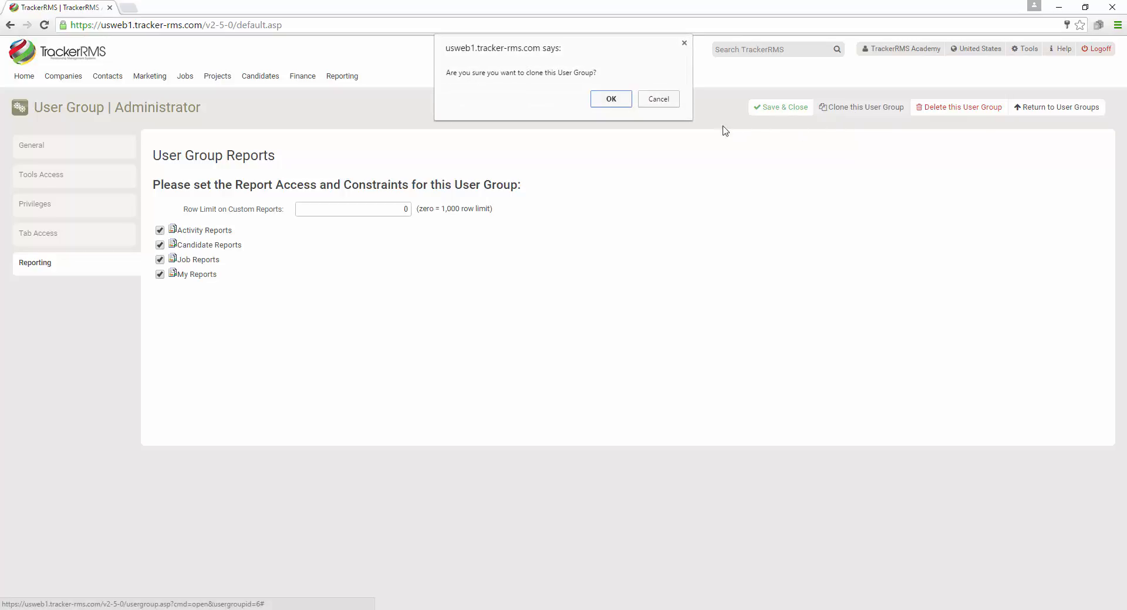
click(611, 100)
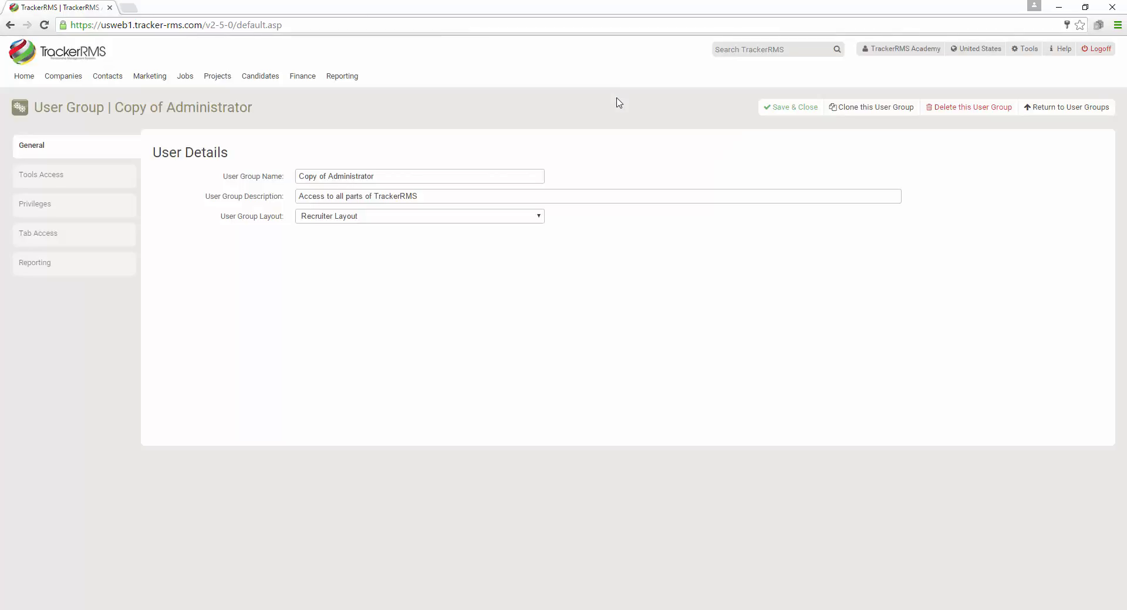
triple_click(481, 177)
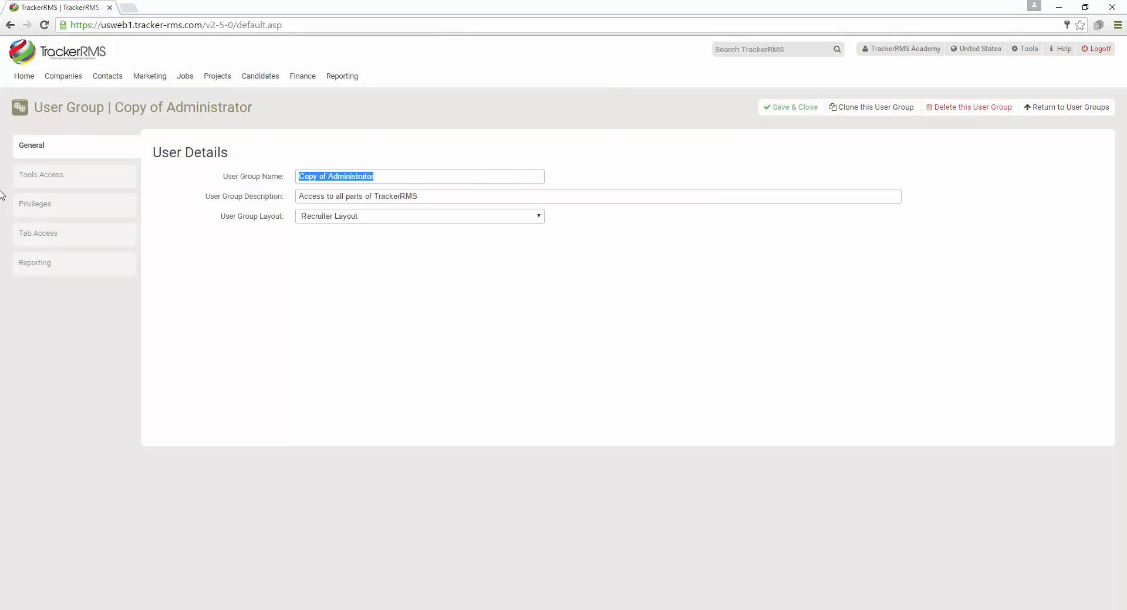
text(Recruiter)
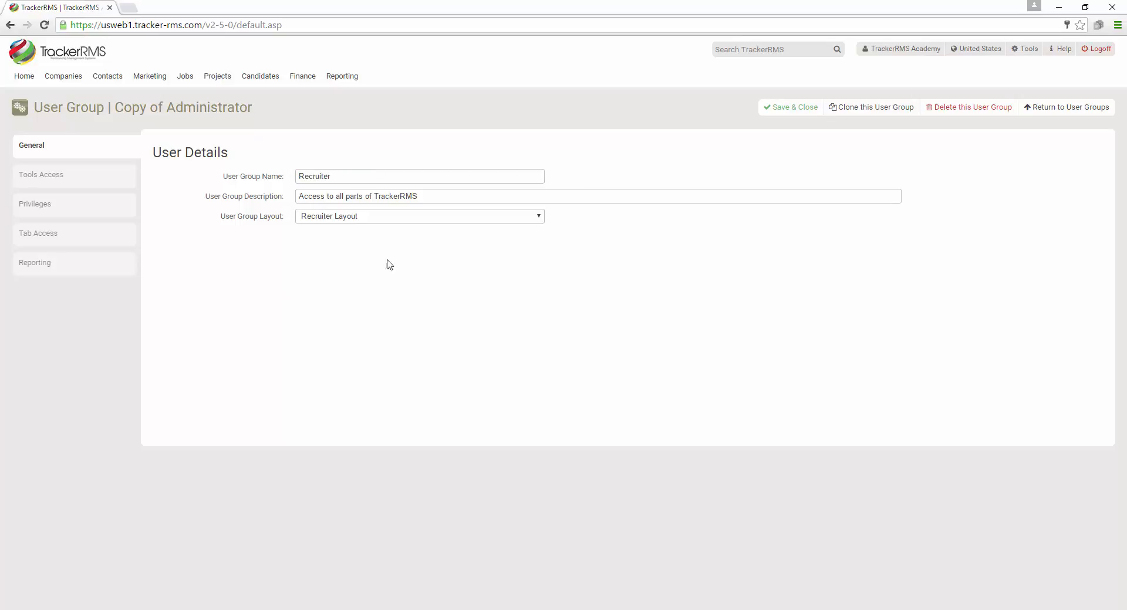
triple_click(450, 199)
text(Limited Access)
click(415, 220)
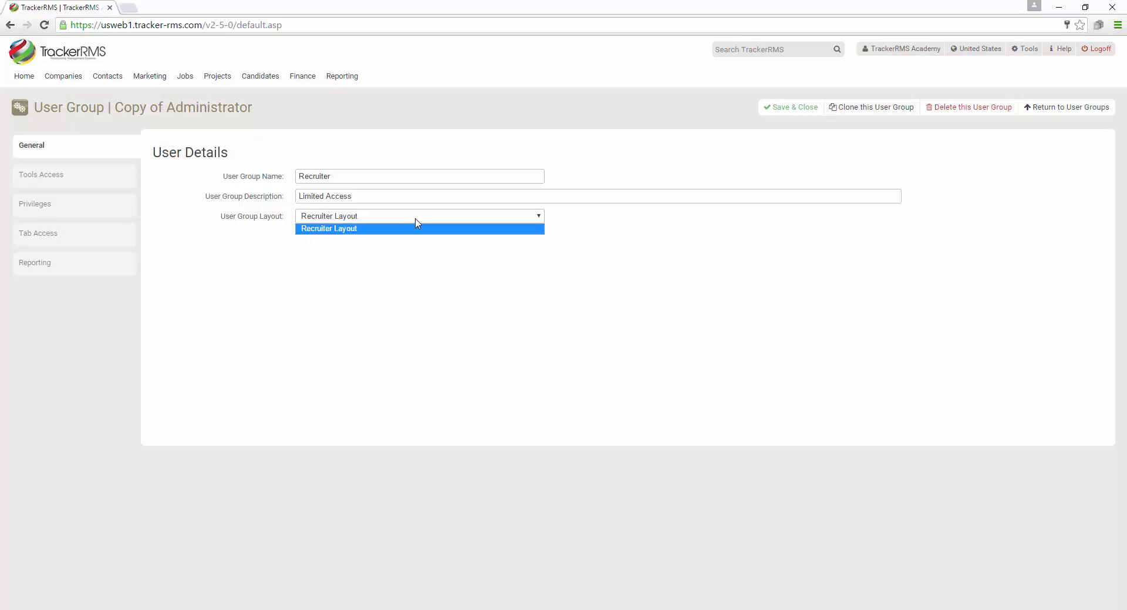
click(331, 246)
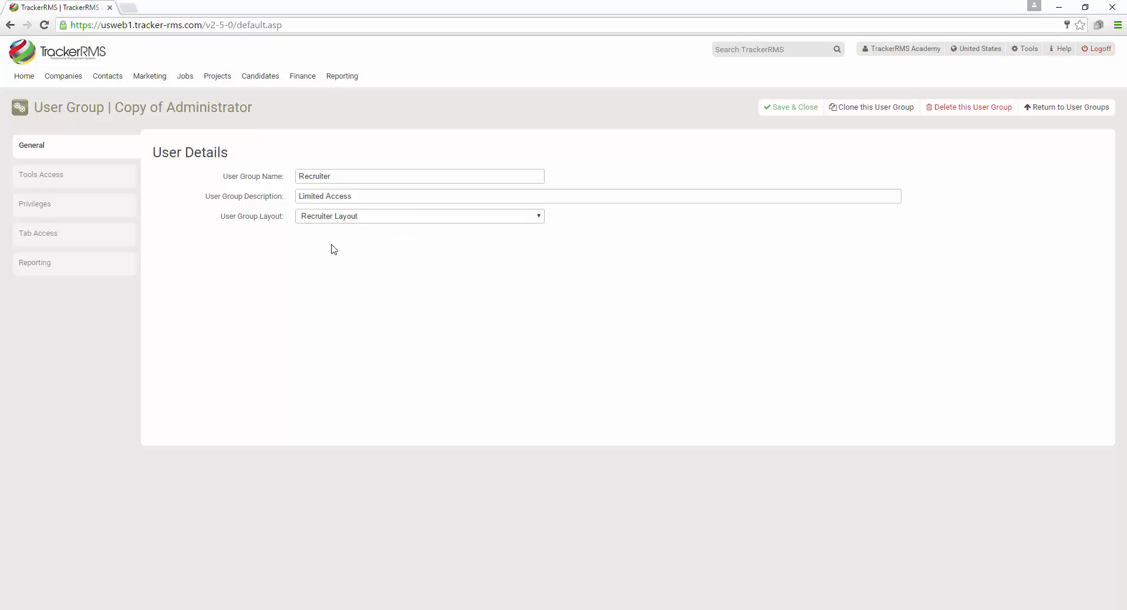
Remove the new group's access to all User Setup and Security tools
click(66, 183)
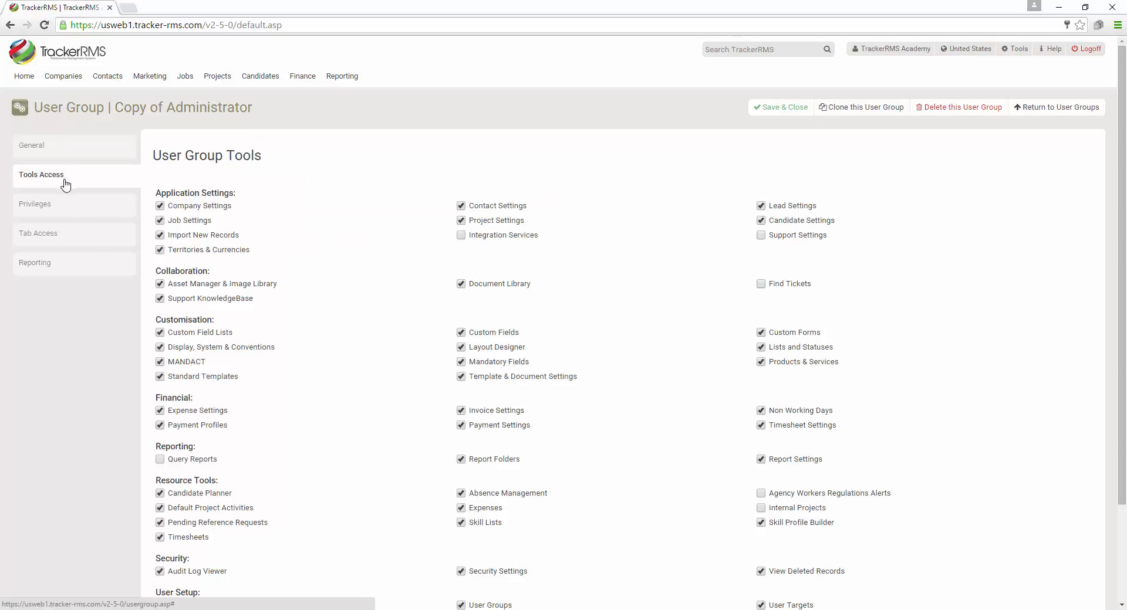
scroll(486, 205, down, 2)
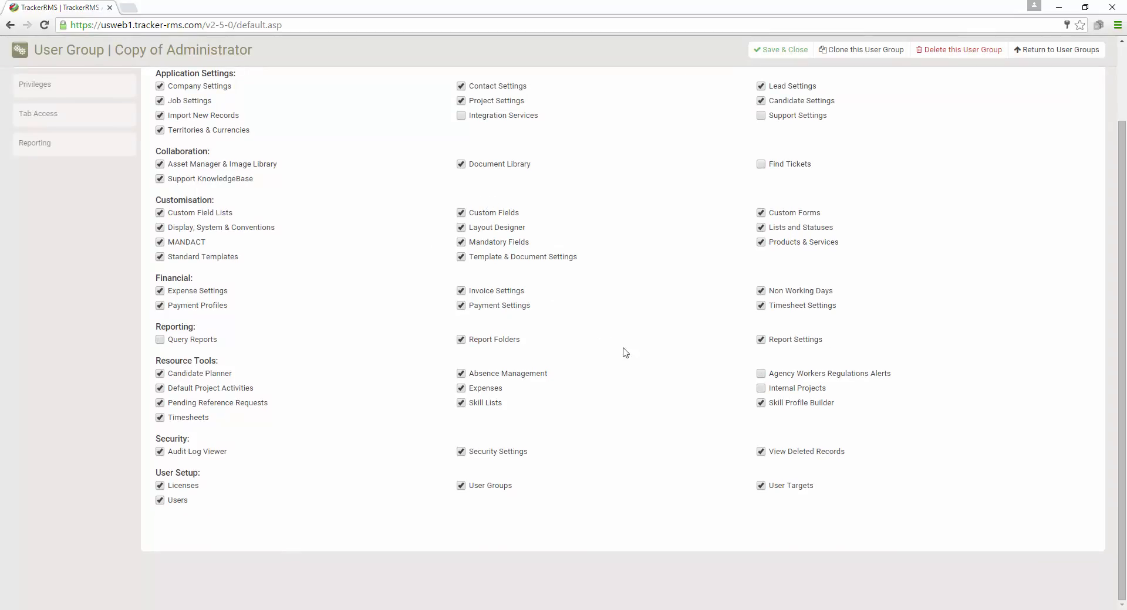
click(761, 485)
click(761, 452)
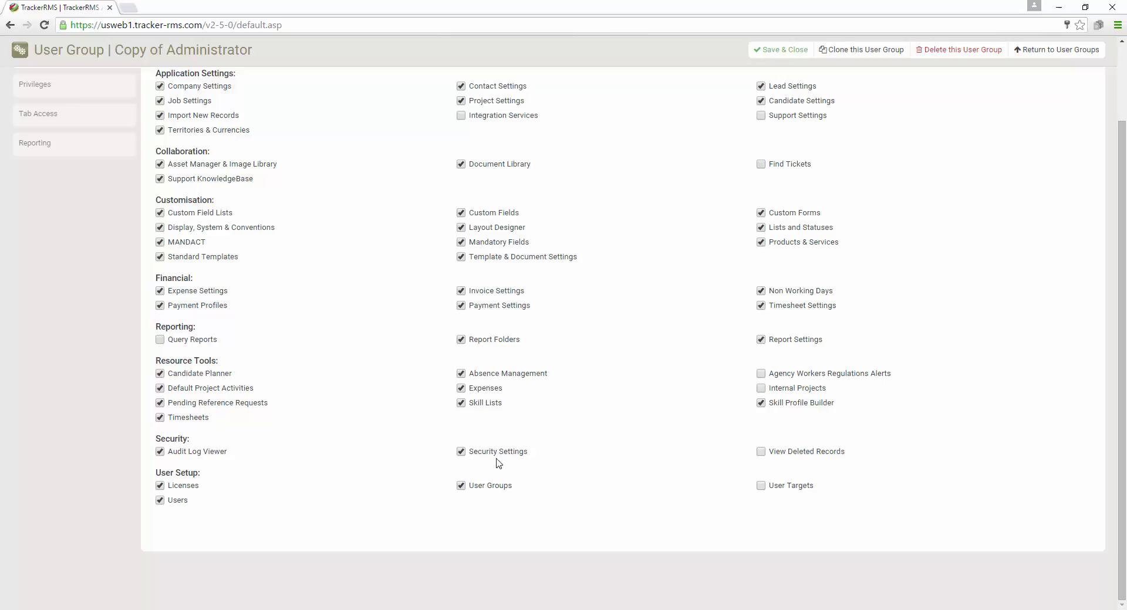
click(462, 452)
click(462, 485)
click(159, 500)
click(160, 486)
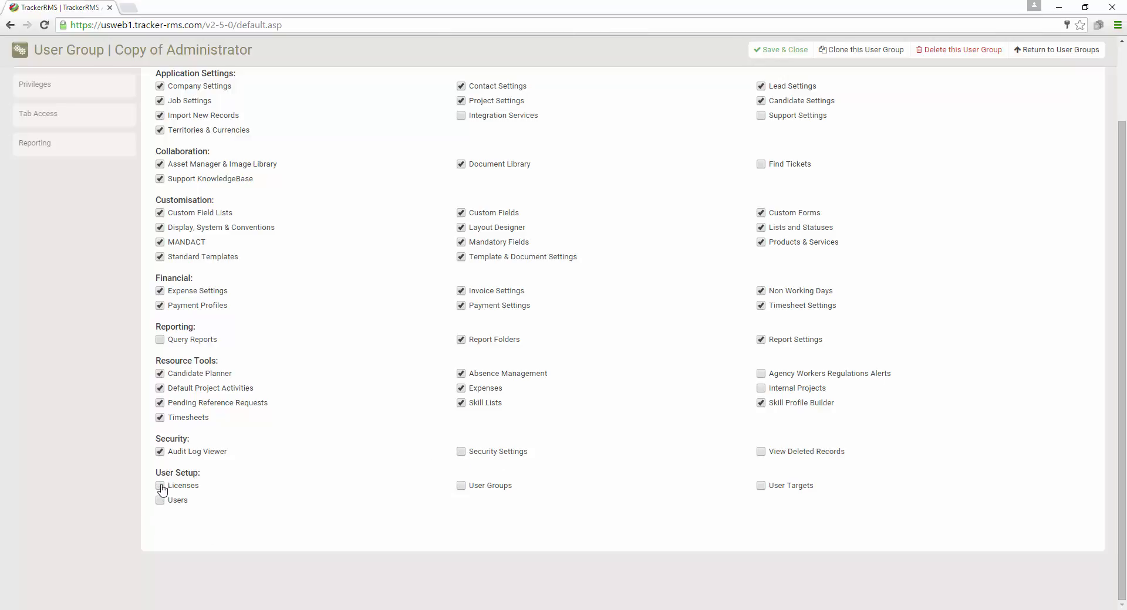
click(160, 452)
Remove access to all enabled Resource Tools, from Timesheets and Candidate Planner to Skill Lists and Skill Profile Builder
click(160, 418)
click(161, 403)
click(161, 388)
click(160, 373)
click(461, 374)
click(461, 388)
click(461, 402)
click(761, 403)
Remove access to Report Folders, Report Settings and all Financial tools for the new group
click(761, 340)
click(761, 291)
click(761, 305)
click(461, 305)
click(461, 291)
click(461, 340)
click(160, 305)
click(159, 291)
Remove access to all Customisation tools for the new group
click(160, 257)
click(159, 242)
click(160, 227)
click(160, 213)
click(461, 214)
click(461, 227)
click(461, 243)
click(461, 257)
click(760, 213)
click(766, 227)
Remove access to all enabled Application Settings tools, including Import New Records and Territories & Currencies
scroll(709, 91, up, 2)
click(761, 206)
click(761, 220)
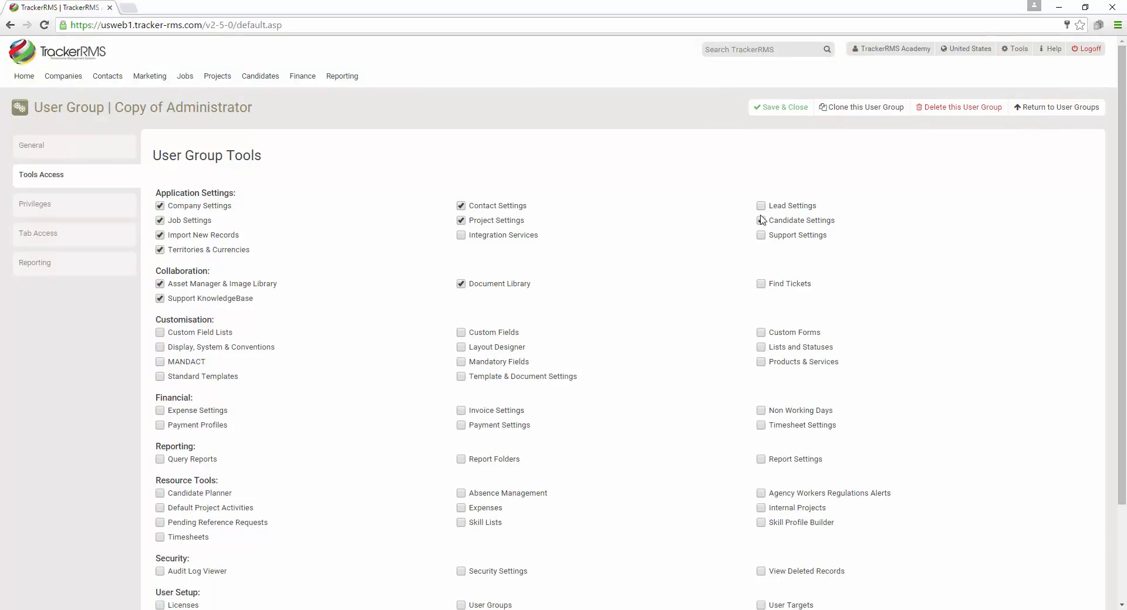
click(461, 206)
click(461, 221)
click(160, 206)
click(162, 222)
click(159, 235)
click(159, 250)
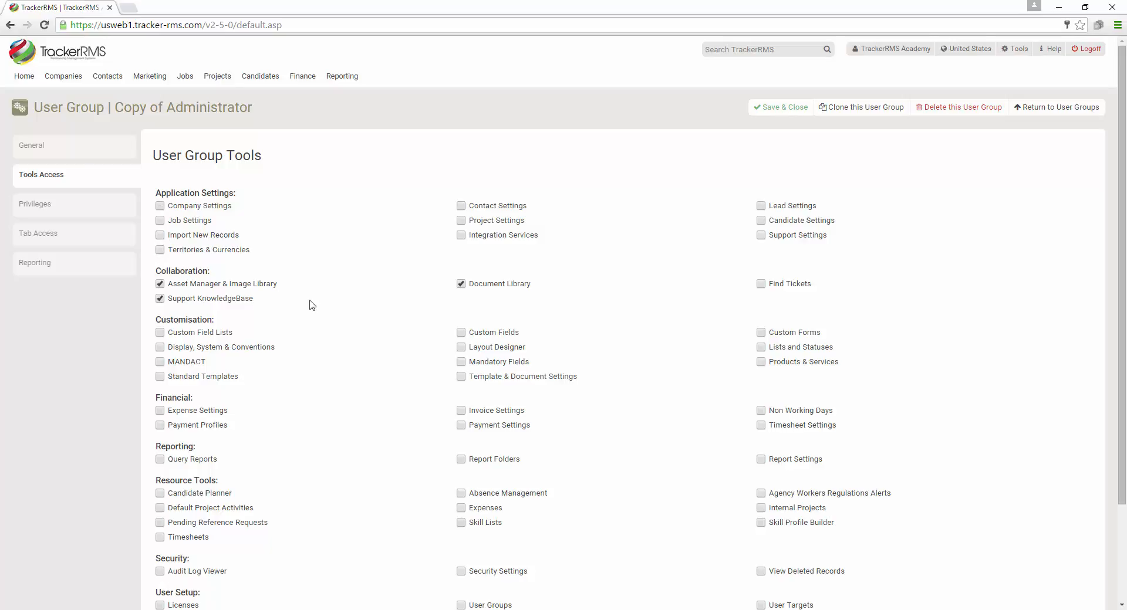
Toggle the Collaboration tools access for Asset Manager & Image Library and Support KnowledgeBase
click(160, 284)
click(159, 299)
click(159, 284)
Remove the privileges for deleting records, buying credits, smartphone access, confidential documents, private records, printing, changing ownership and importing/exporting records
click(53, 206)
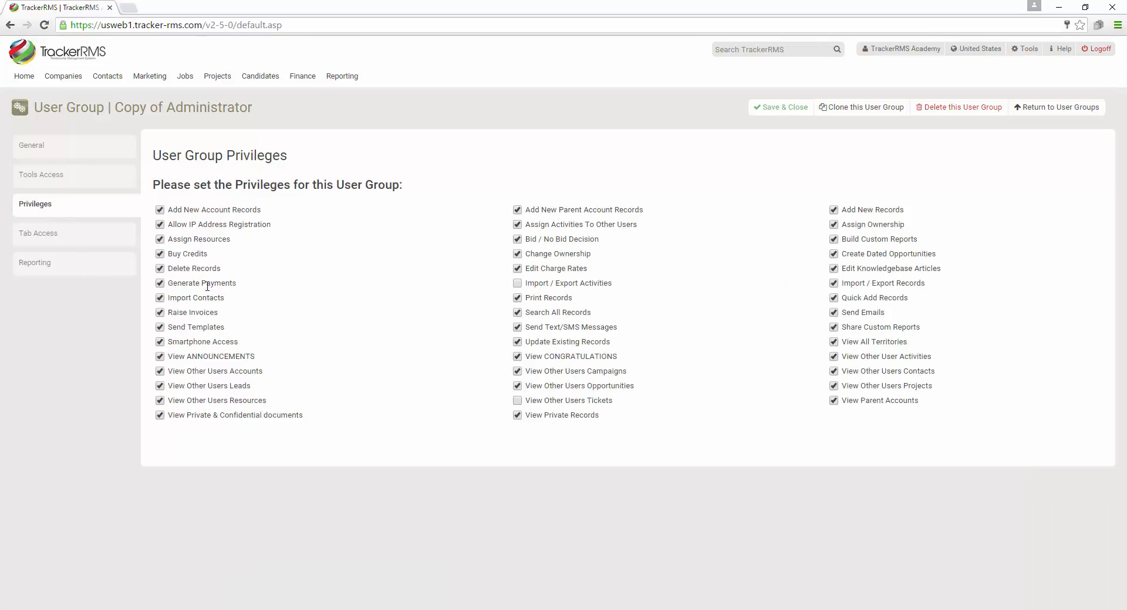
click(160, 270)
click(160, 254)
click(160, 415)
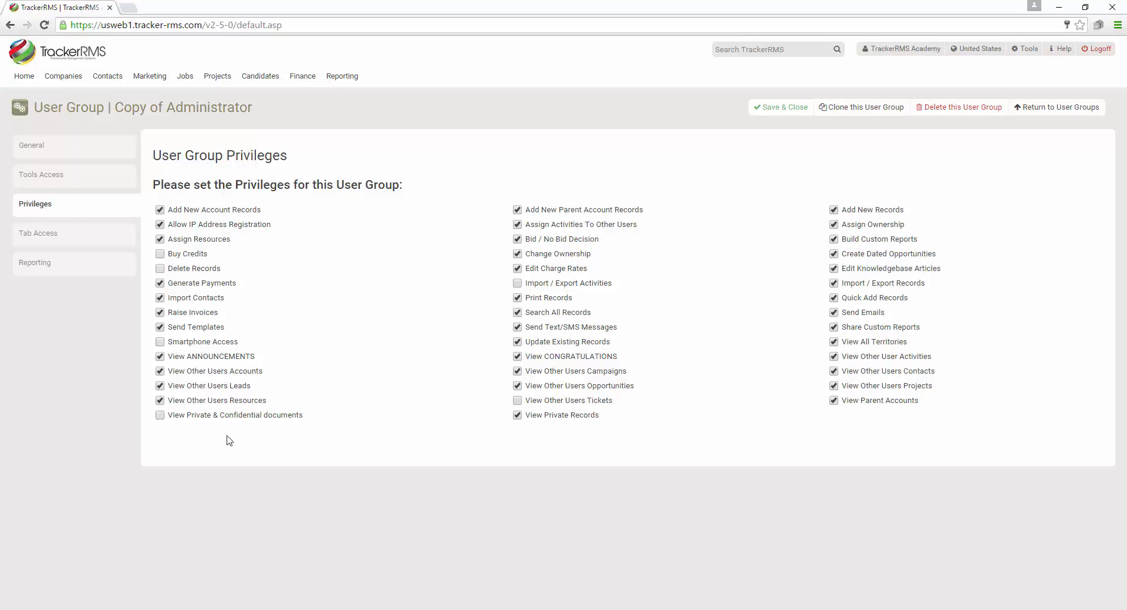
click(518, 417)
click(518, 299)
click(518, 254)
click(833, 284)
Disable the Finance, Projects and Reporting navigation tabs and the Targets, Banking Information, Expenses, Timesheets, Forecast and Project Planning blocks
click(39, 236)
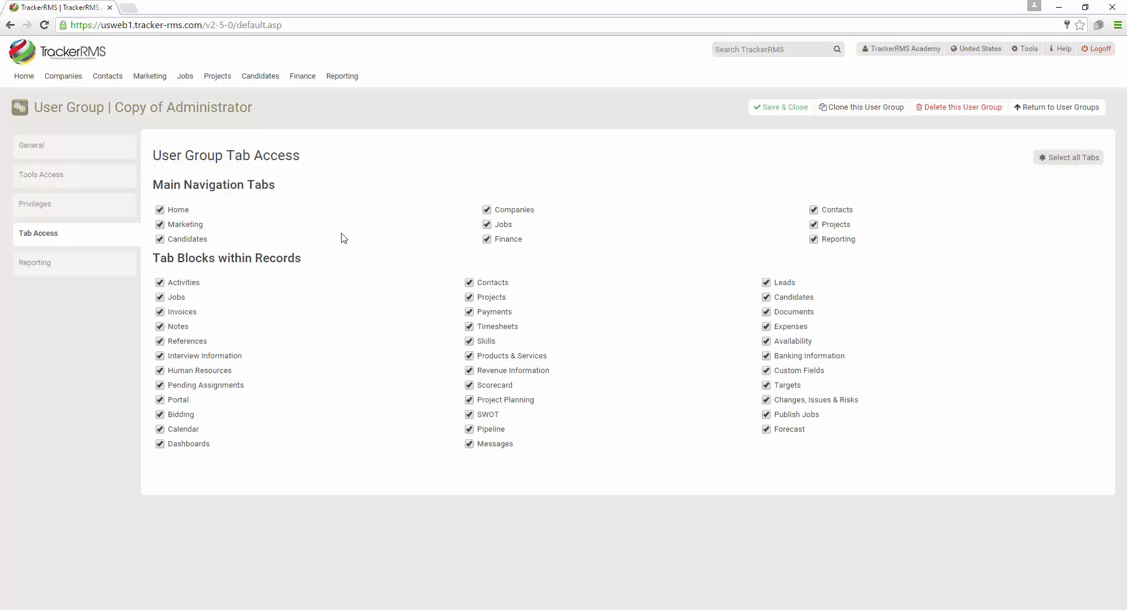
click(487, 240)
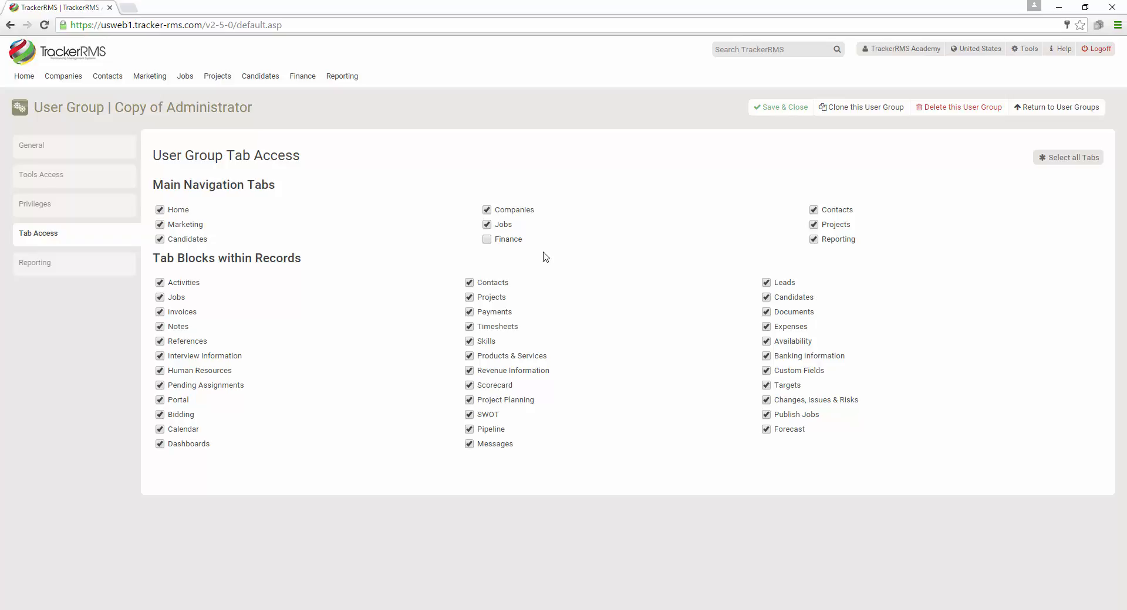
click(813, 225)
click(766, 386)
click(766, 356)
click(766, 327)
click(469, 327)
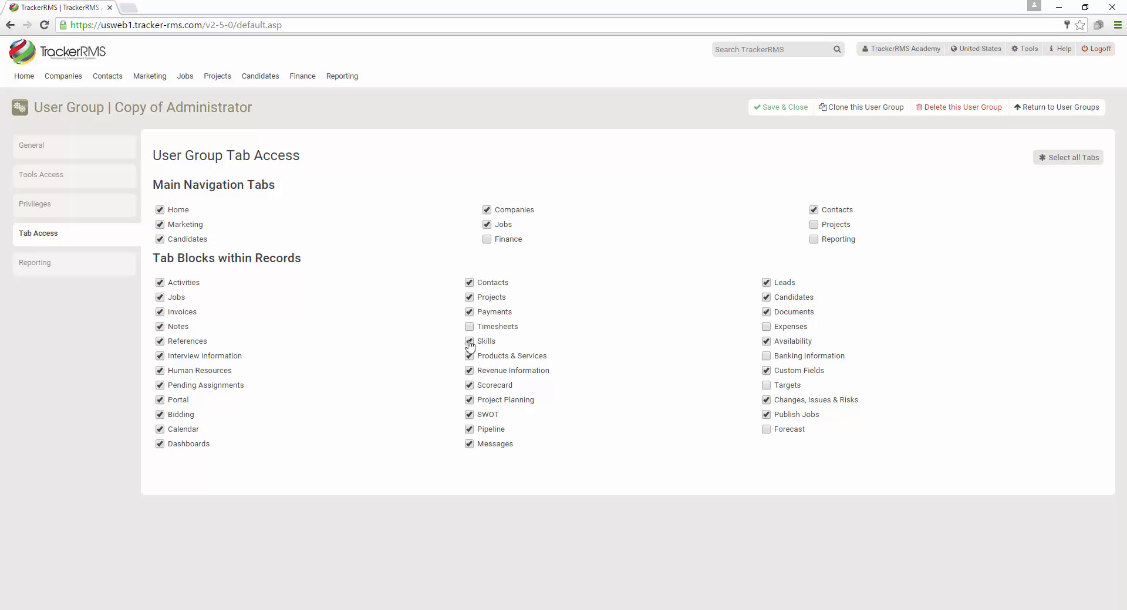
click(469, 401)
Remove access to the Activity, Candidate, Job and My Reports folders, and save and close the Recruiter group
click(37, 268)
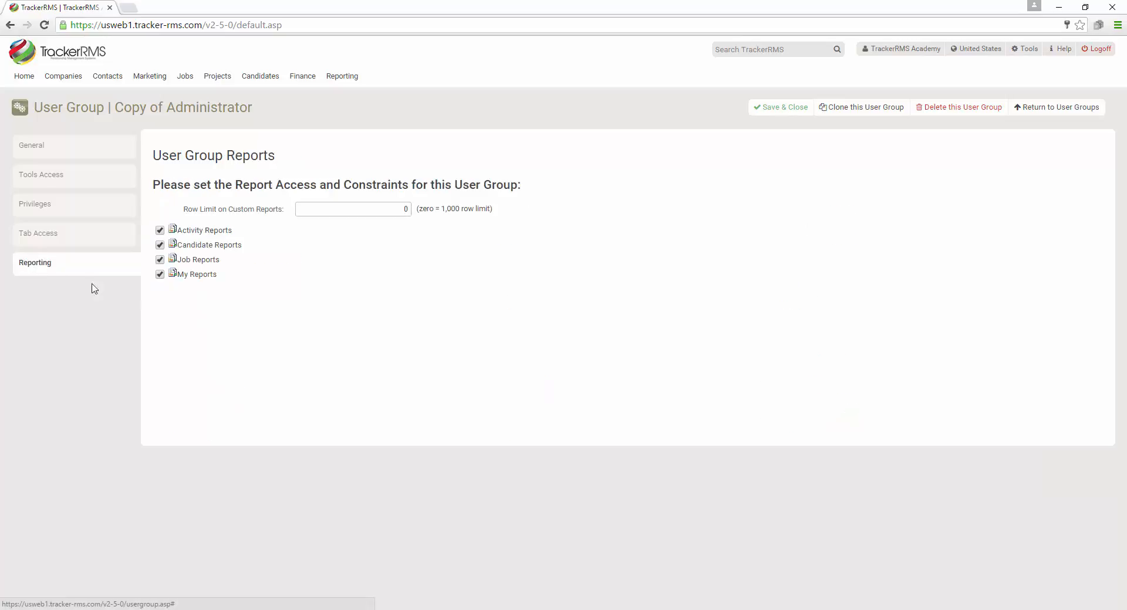
click(159, 230)
click(159, 244)
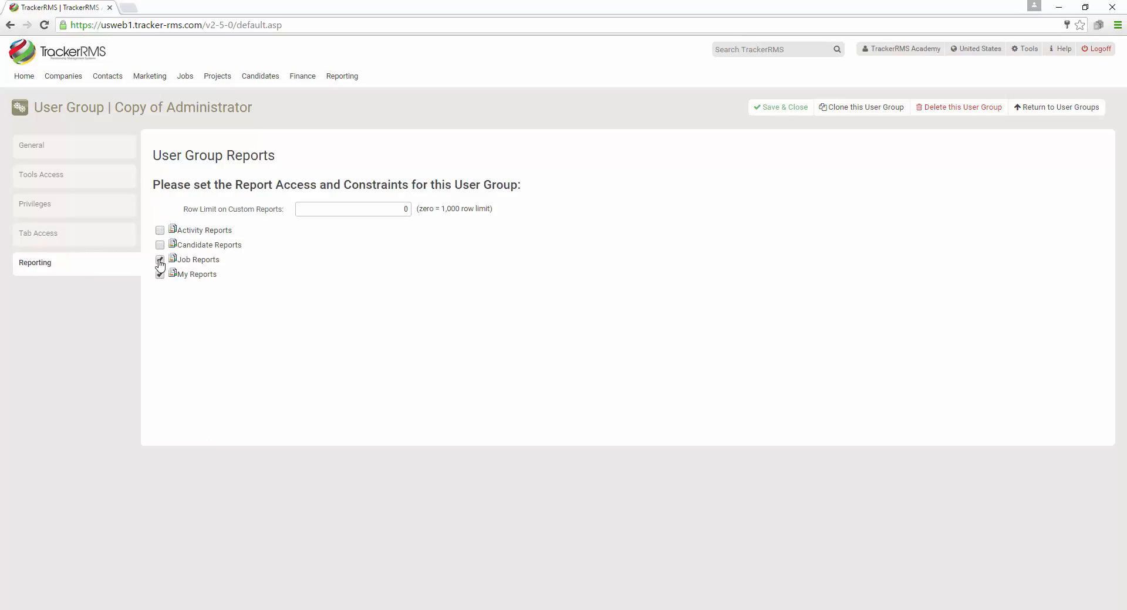
click(160, 260)
click(160, 275)
click(783, 118)
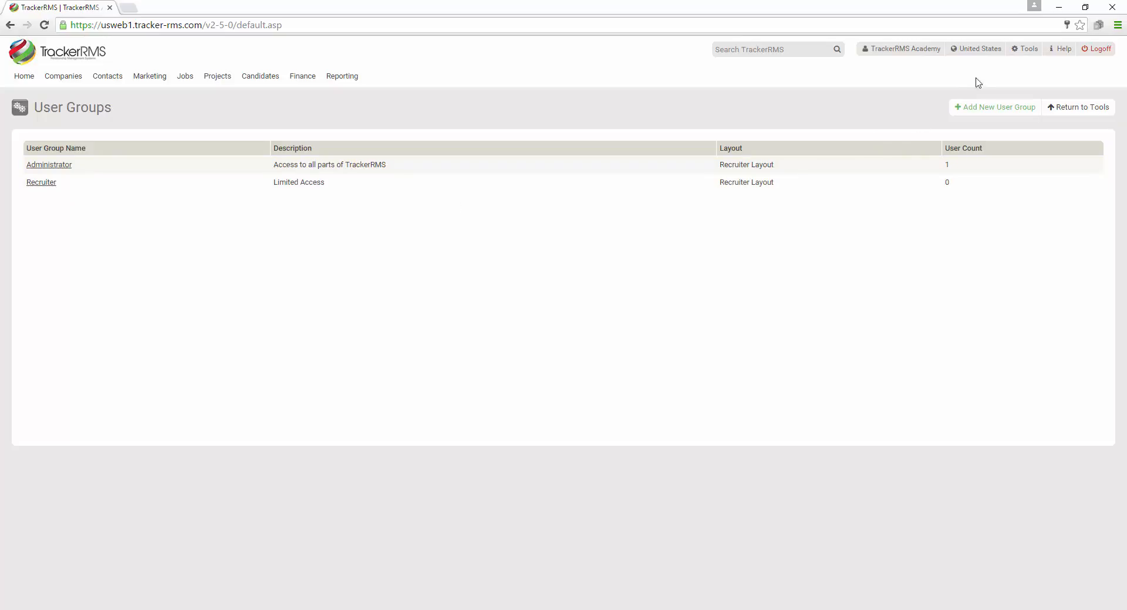
Open the existing administrator user's record from the users list and show the user groups it can be assigned
click(1025, 48)
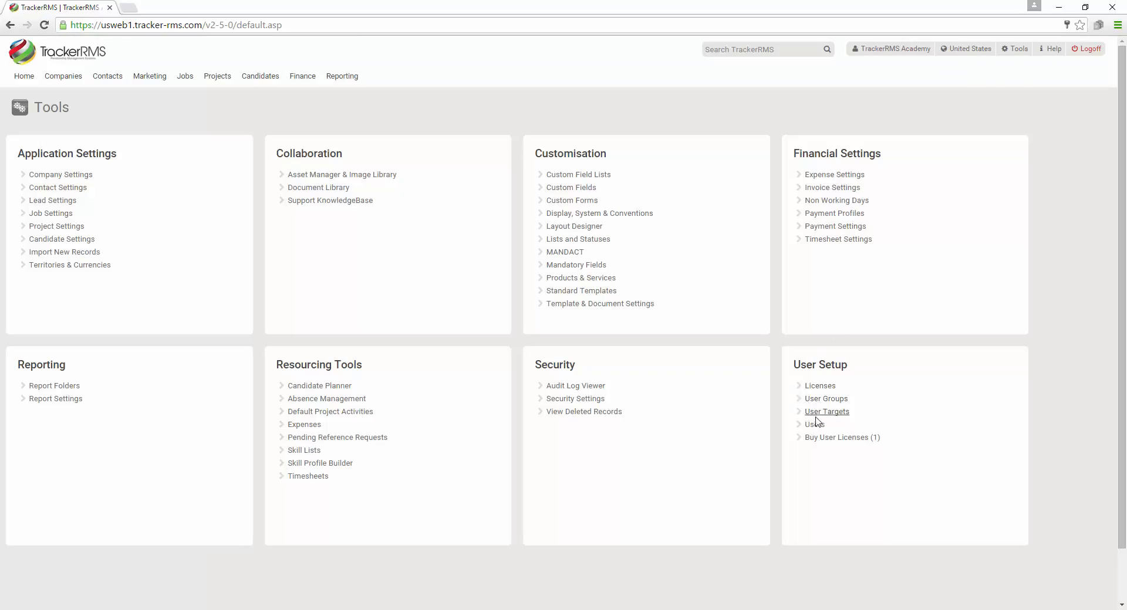
click(818, 426)
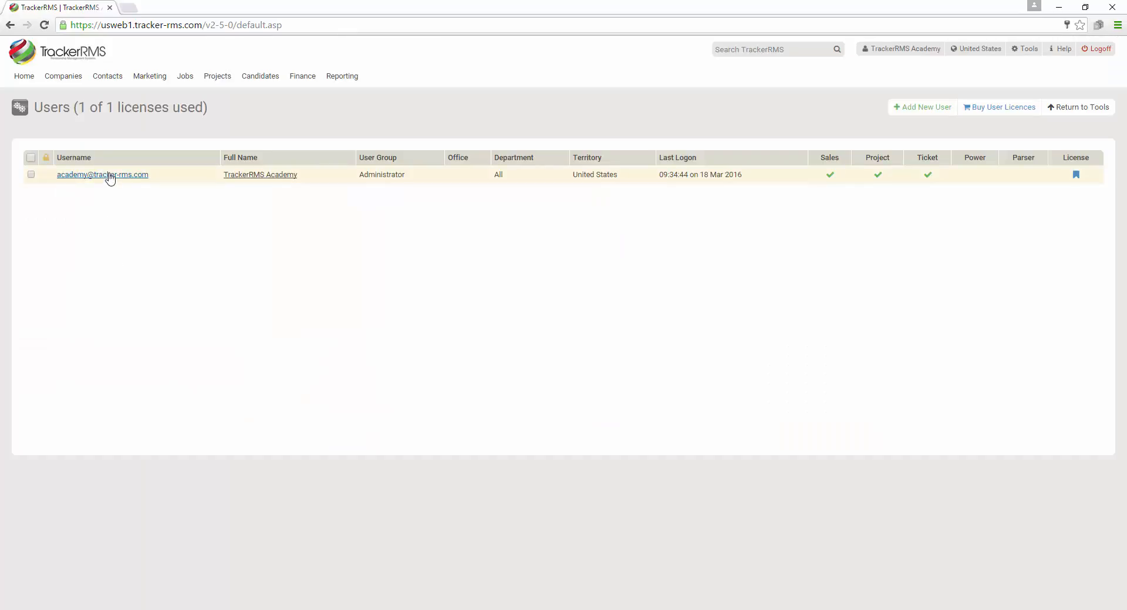
click(110, 176)
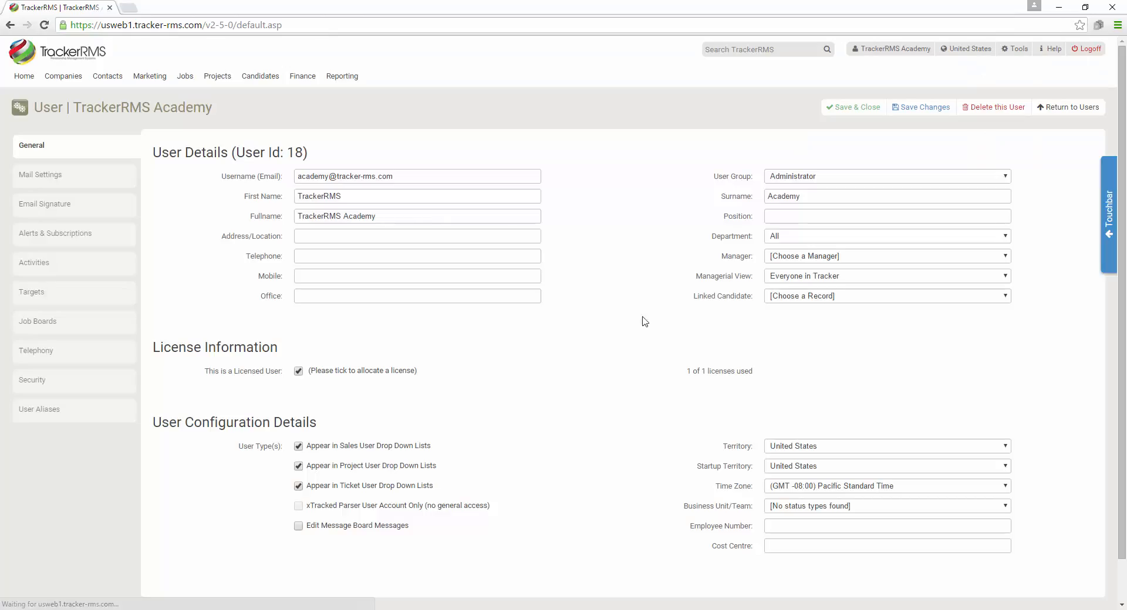
click(846, 177)
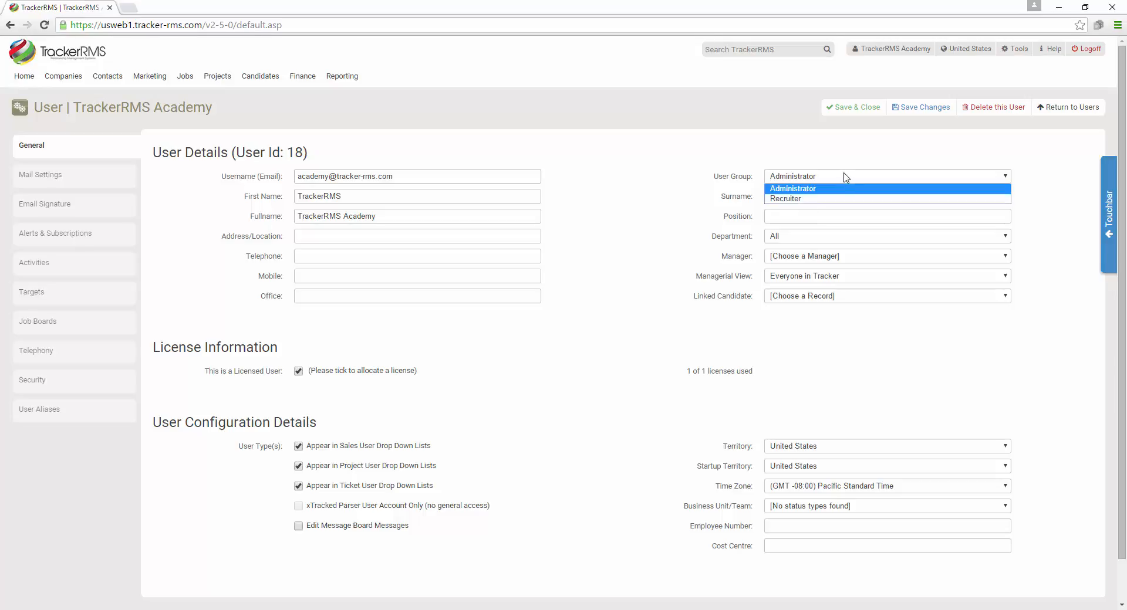